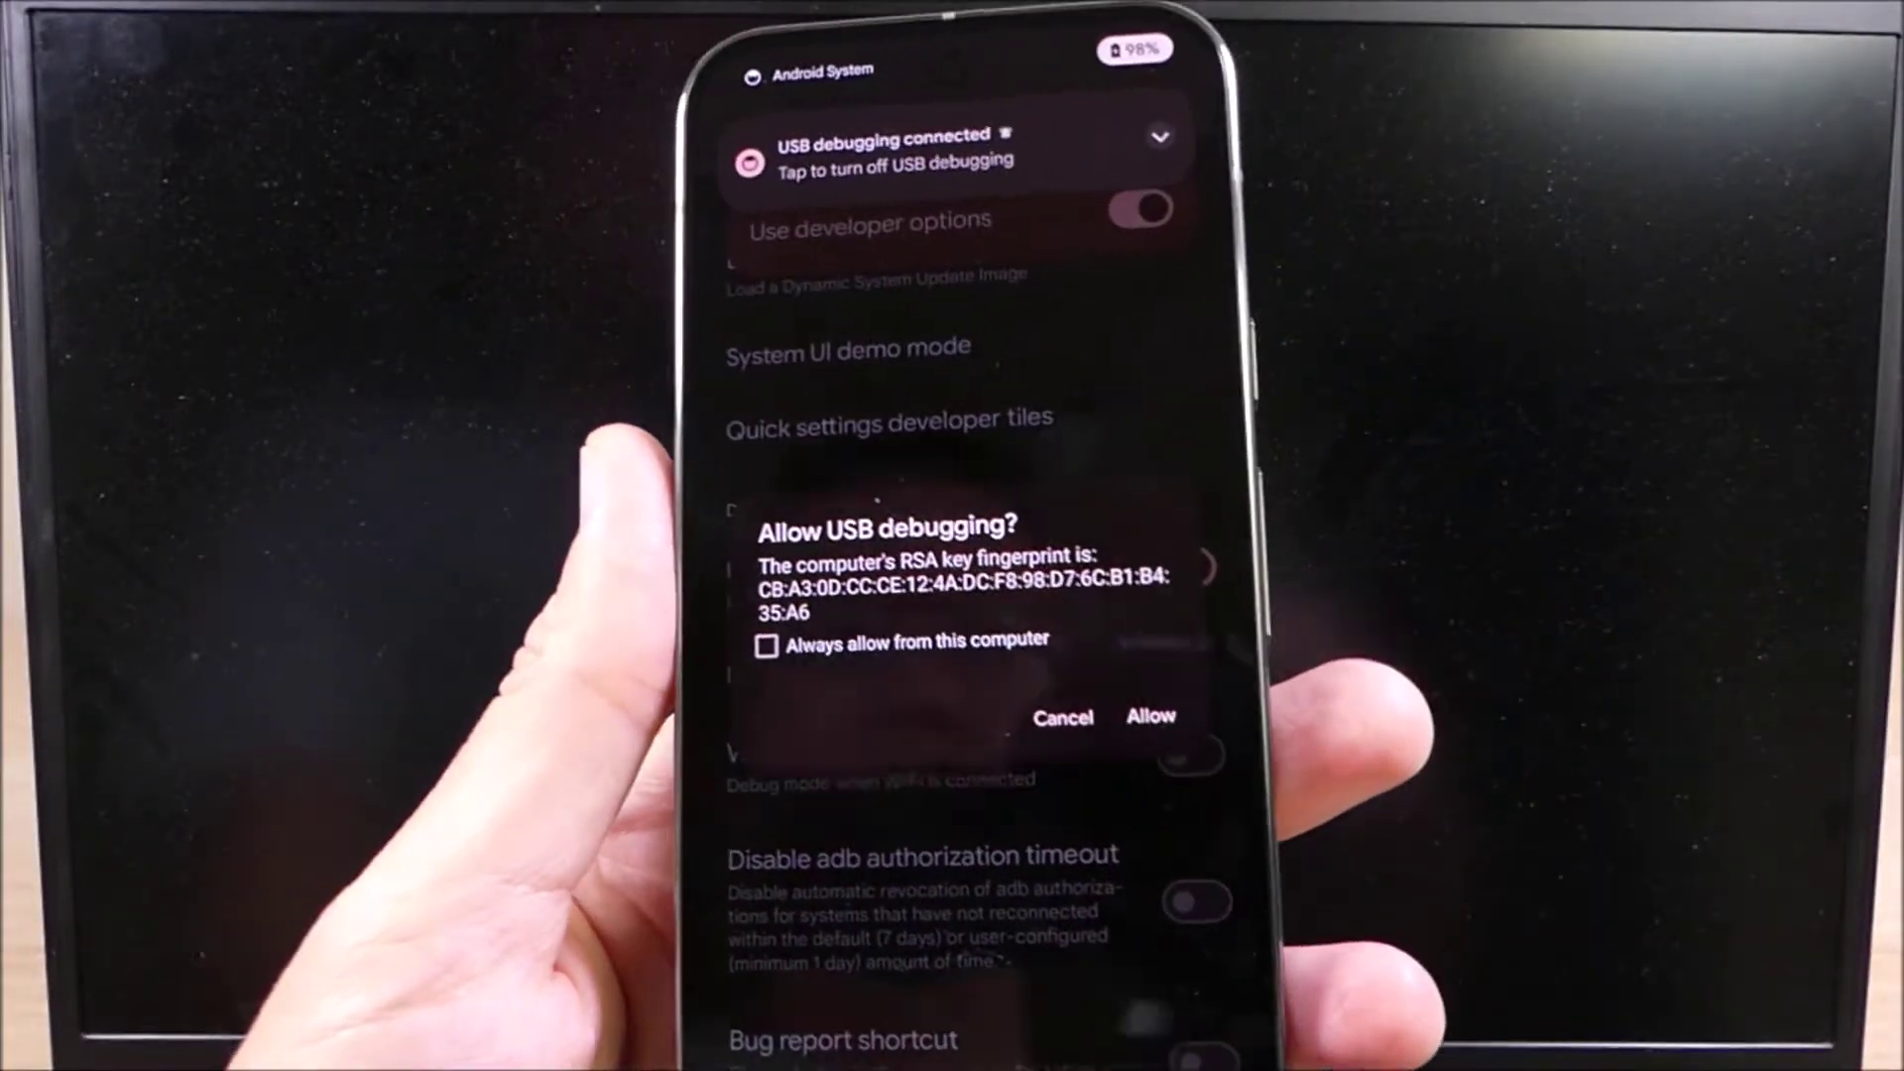
# - Tick 'Always allow from this computer' and allow USB debugging
pyautogui.click(767, 645)
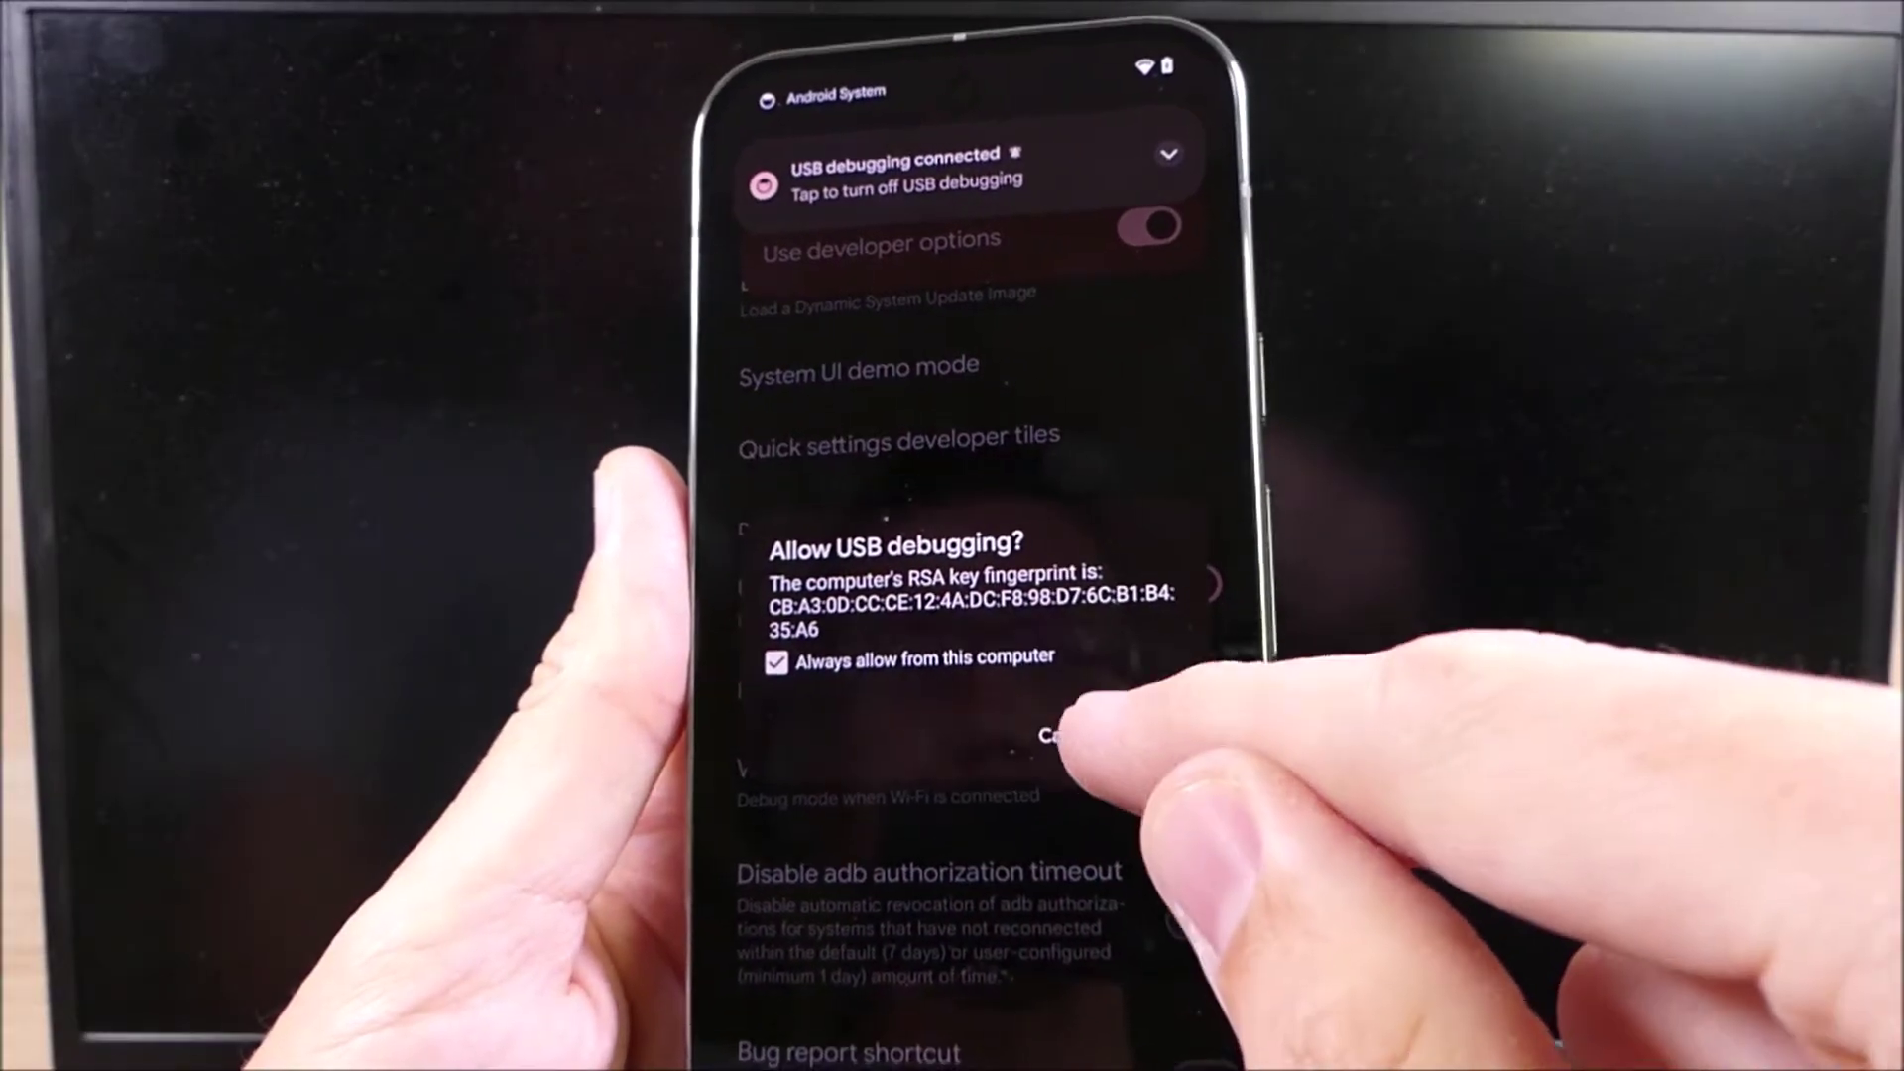
pyautogui.click(1160, 734)
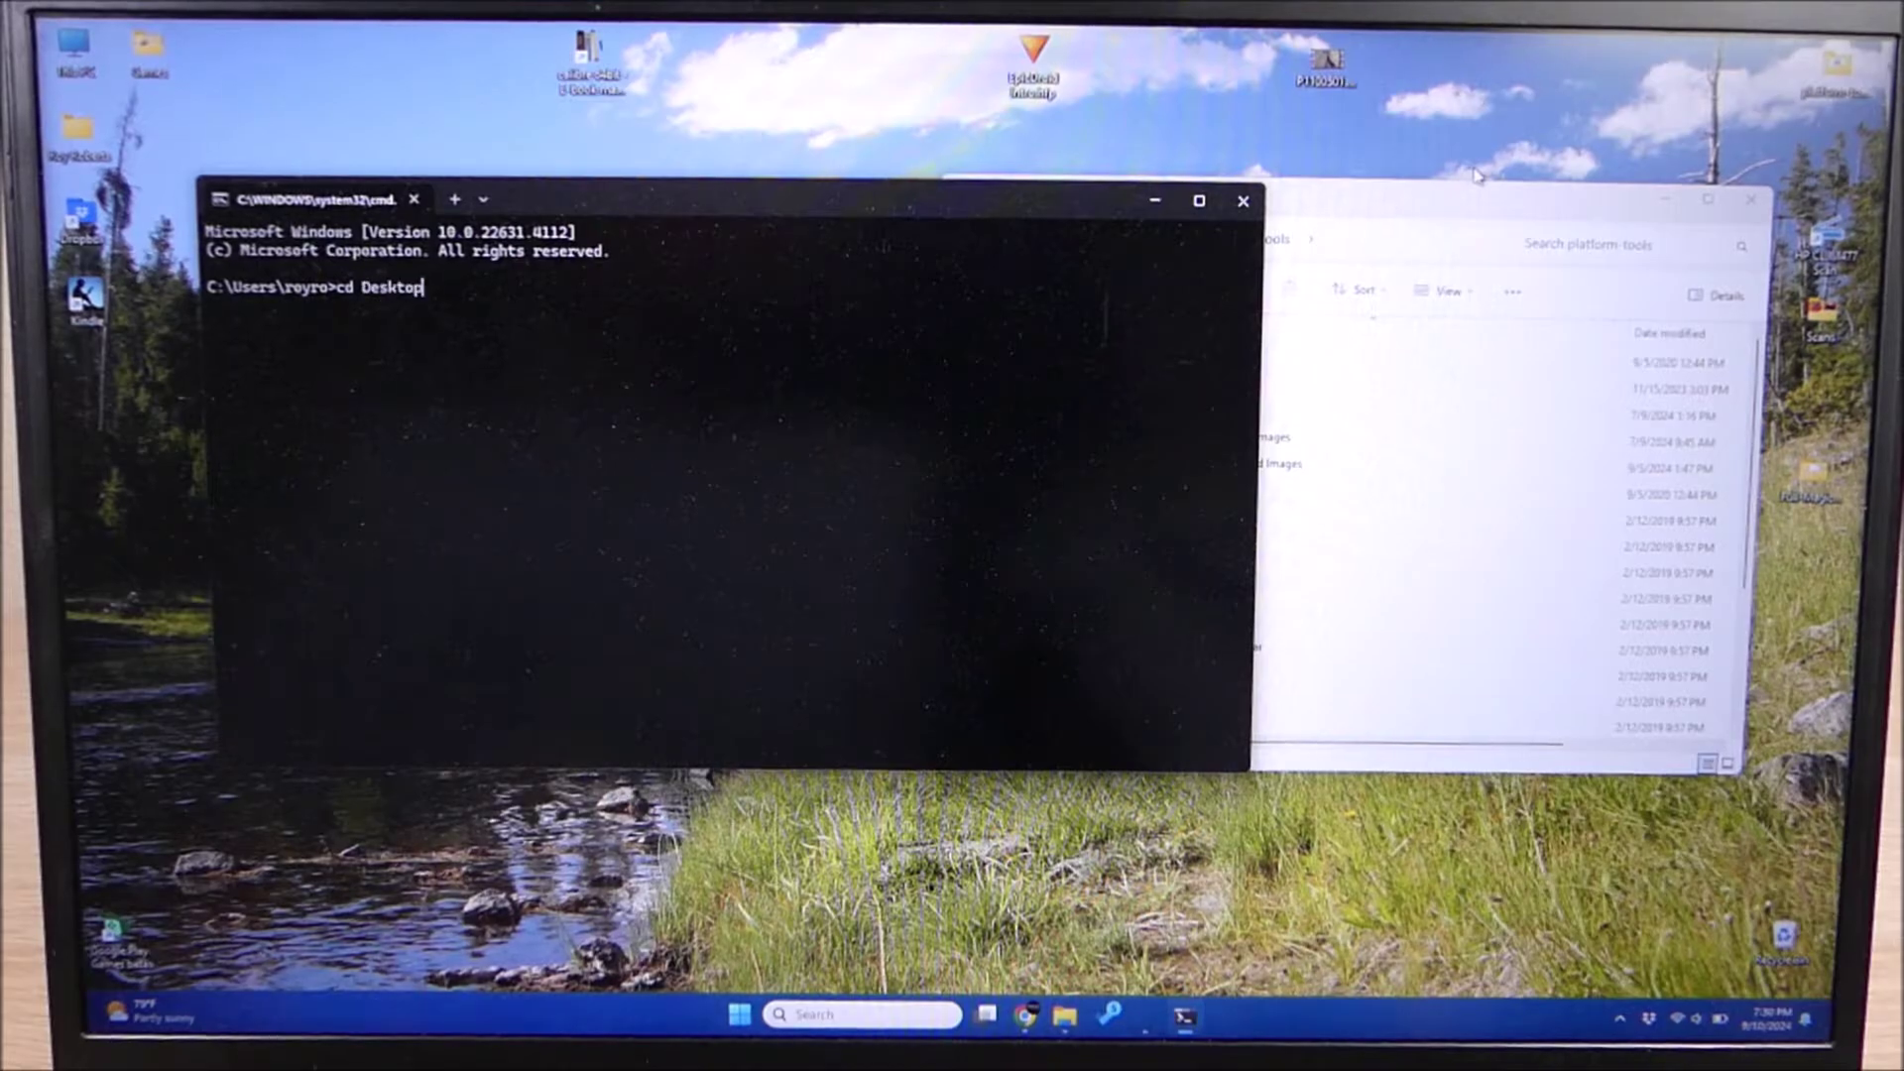
pyautogui.write('\\platform-tools')
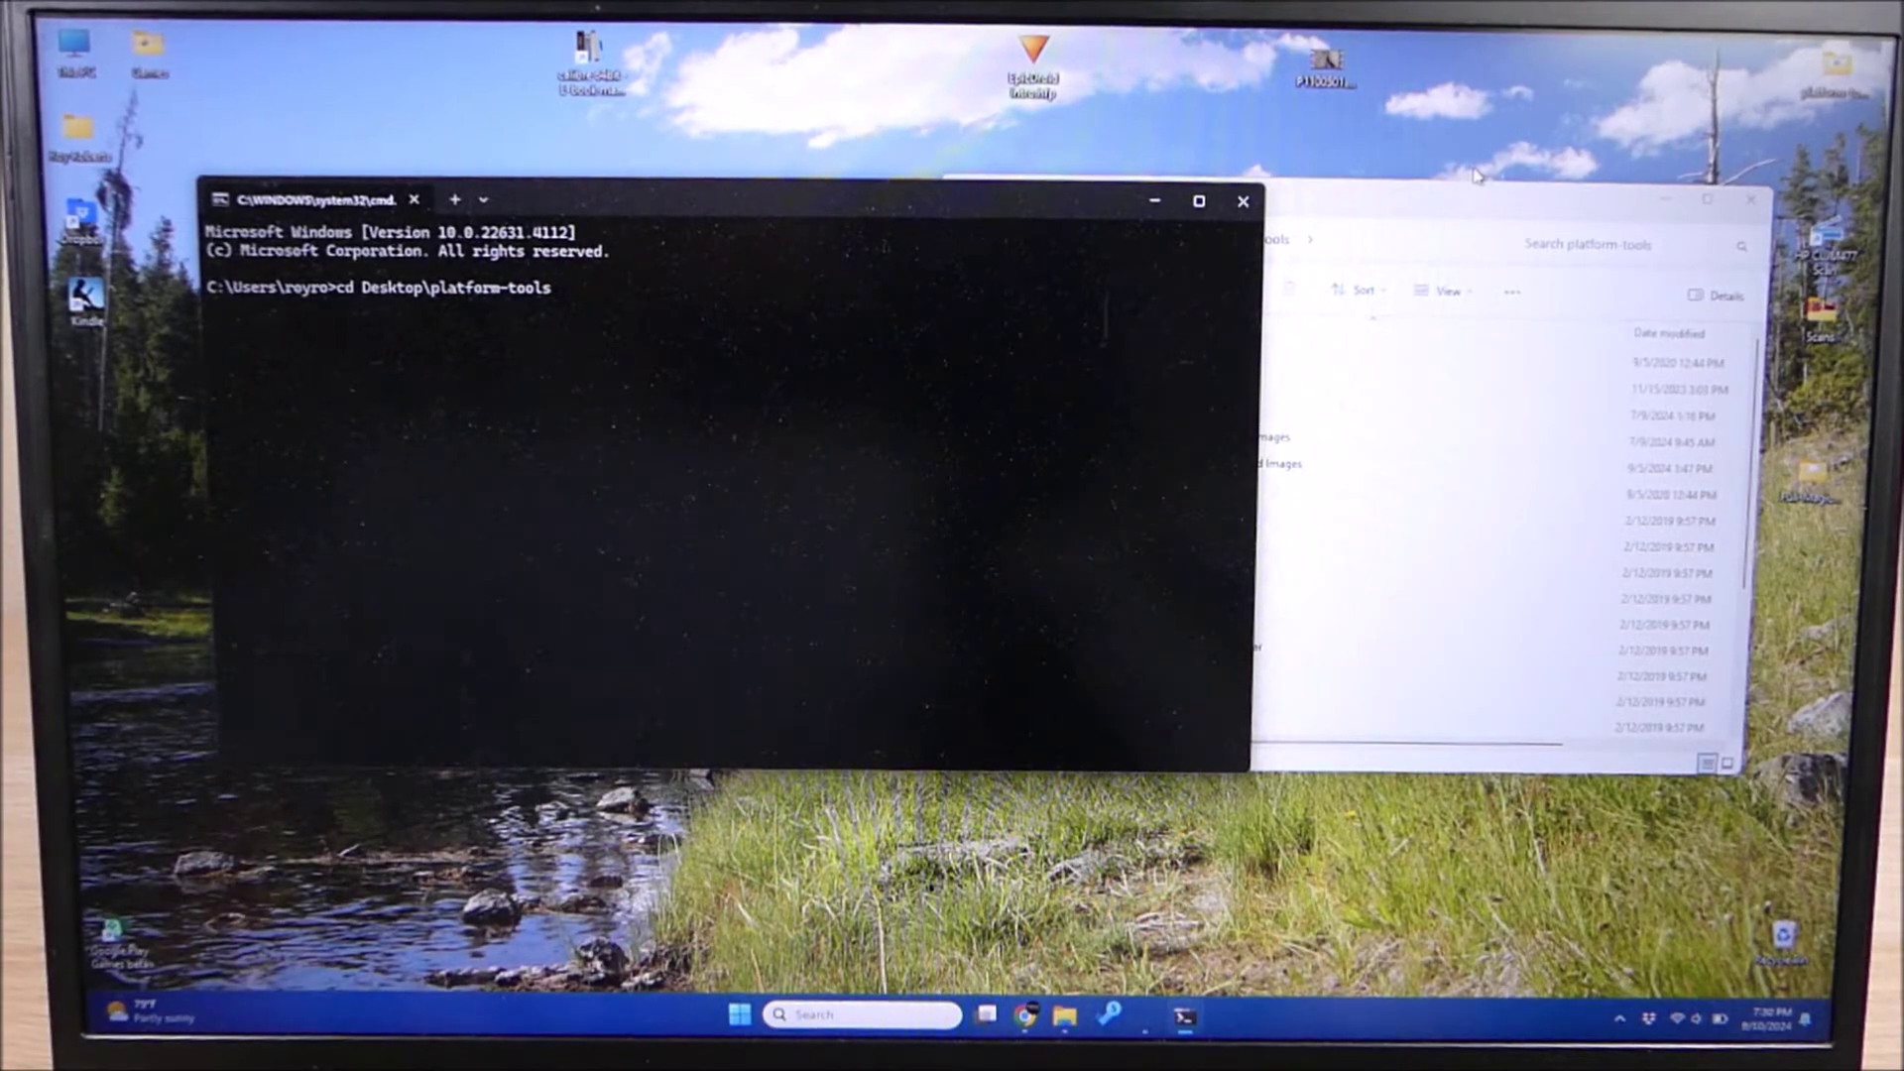
# - Run 'cd Desktop\platform-tools', list devices, then 'adb reboot bootloader'
pyautogui.press('Return')
pyautogui.write('adb devices')
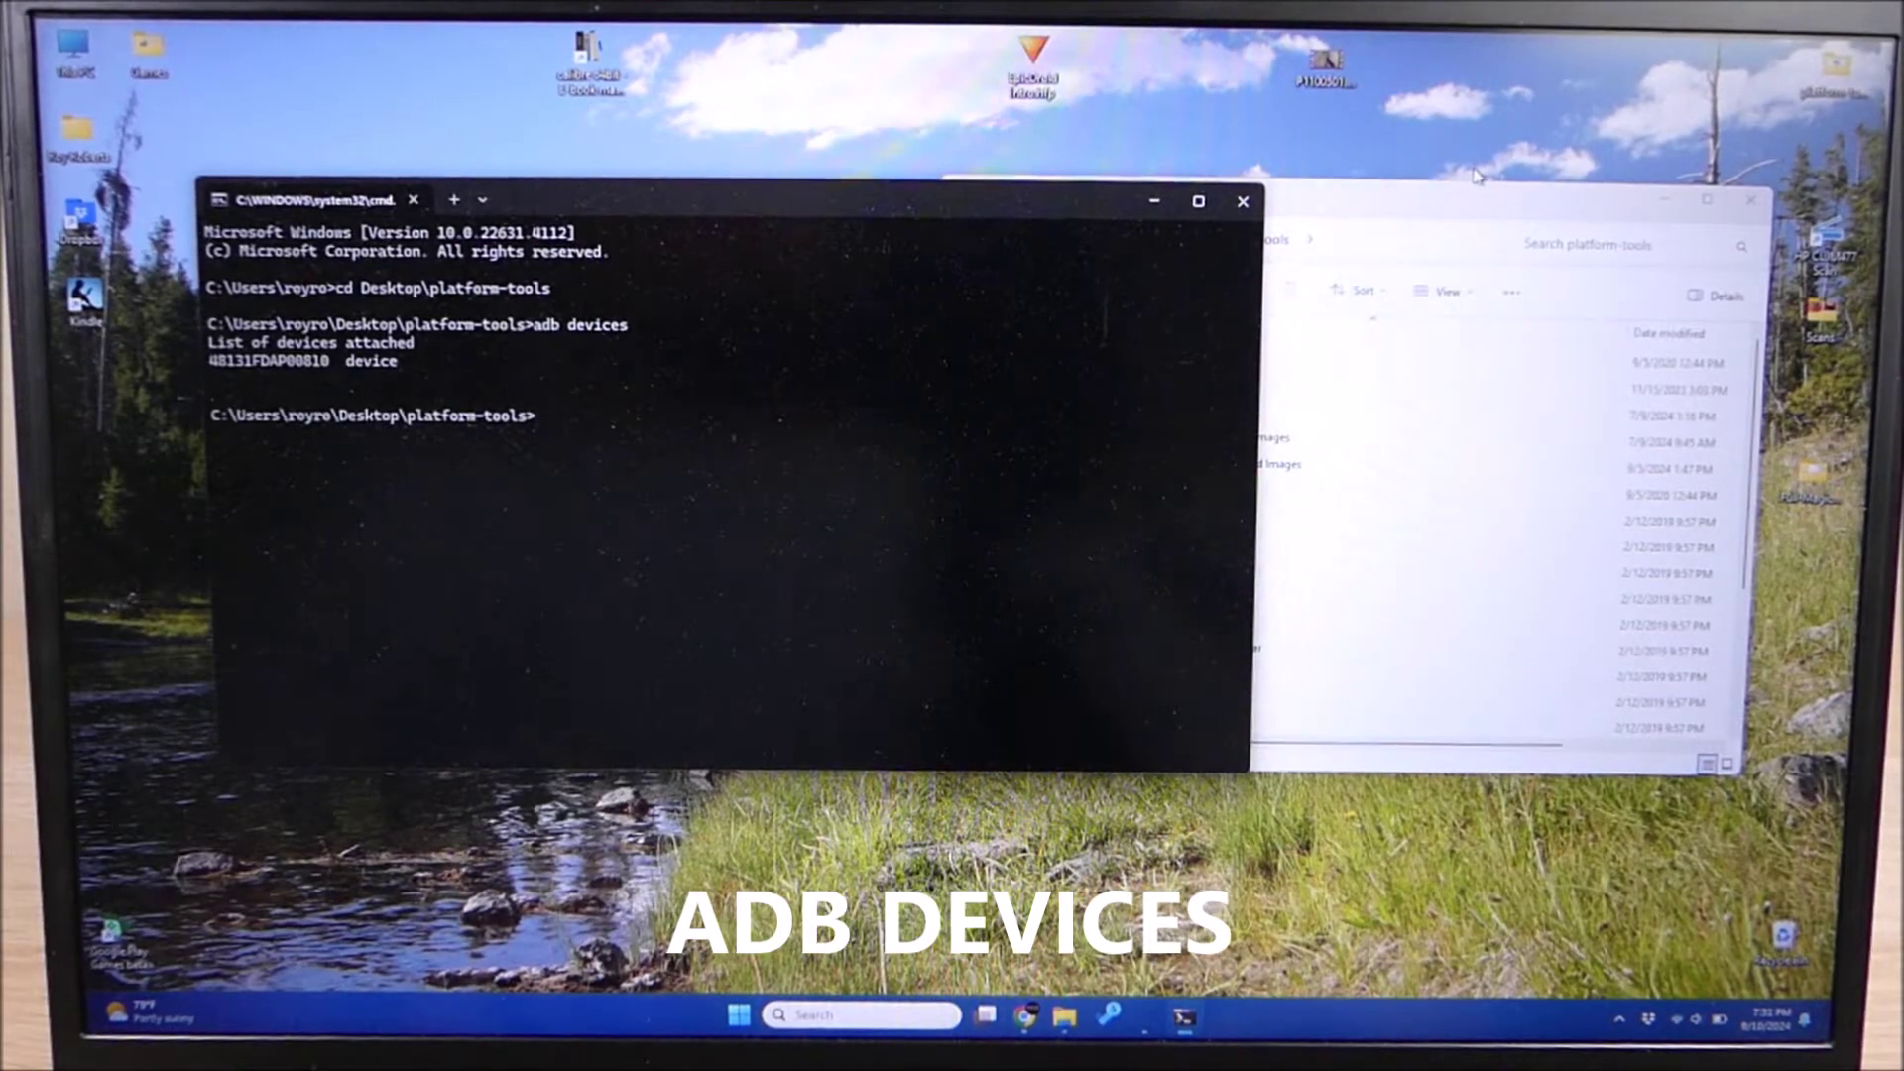
pyautogui.write('adb reboot bootloader')
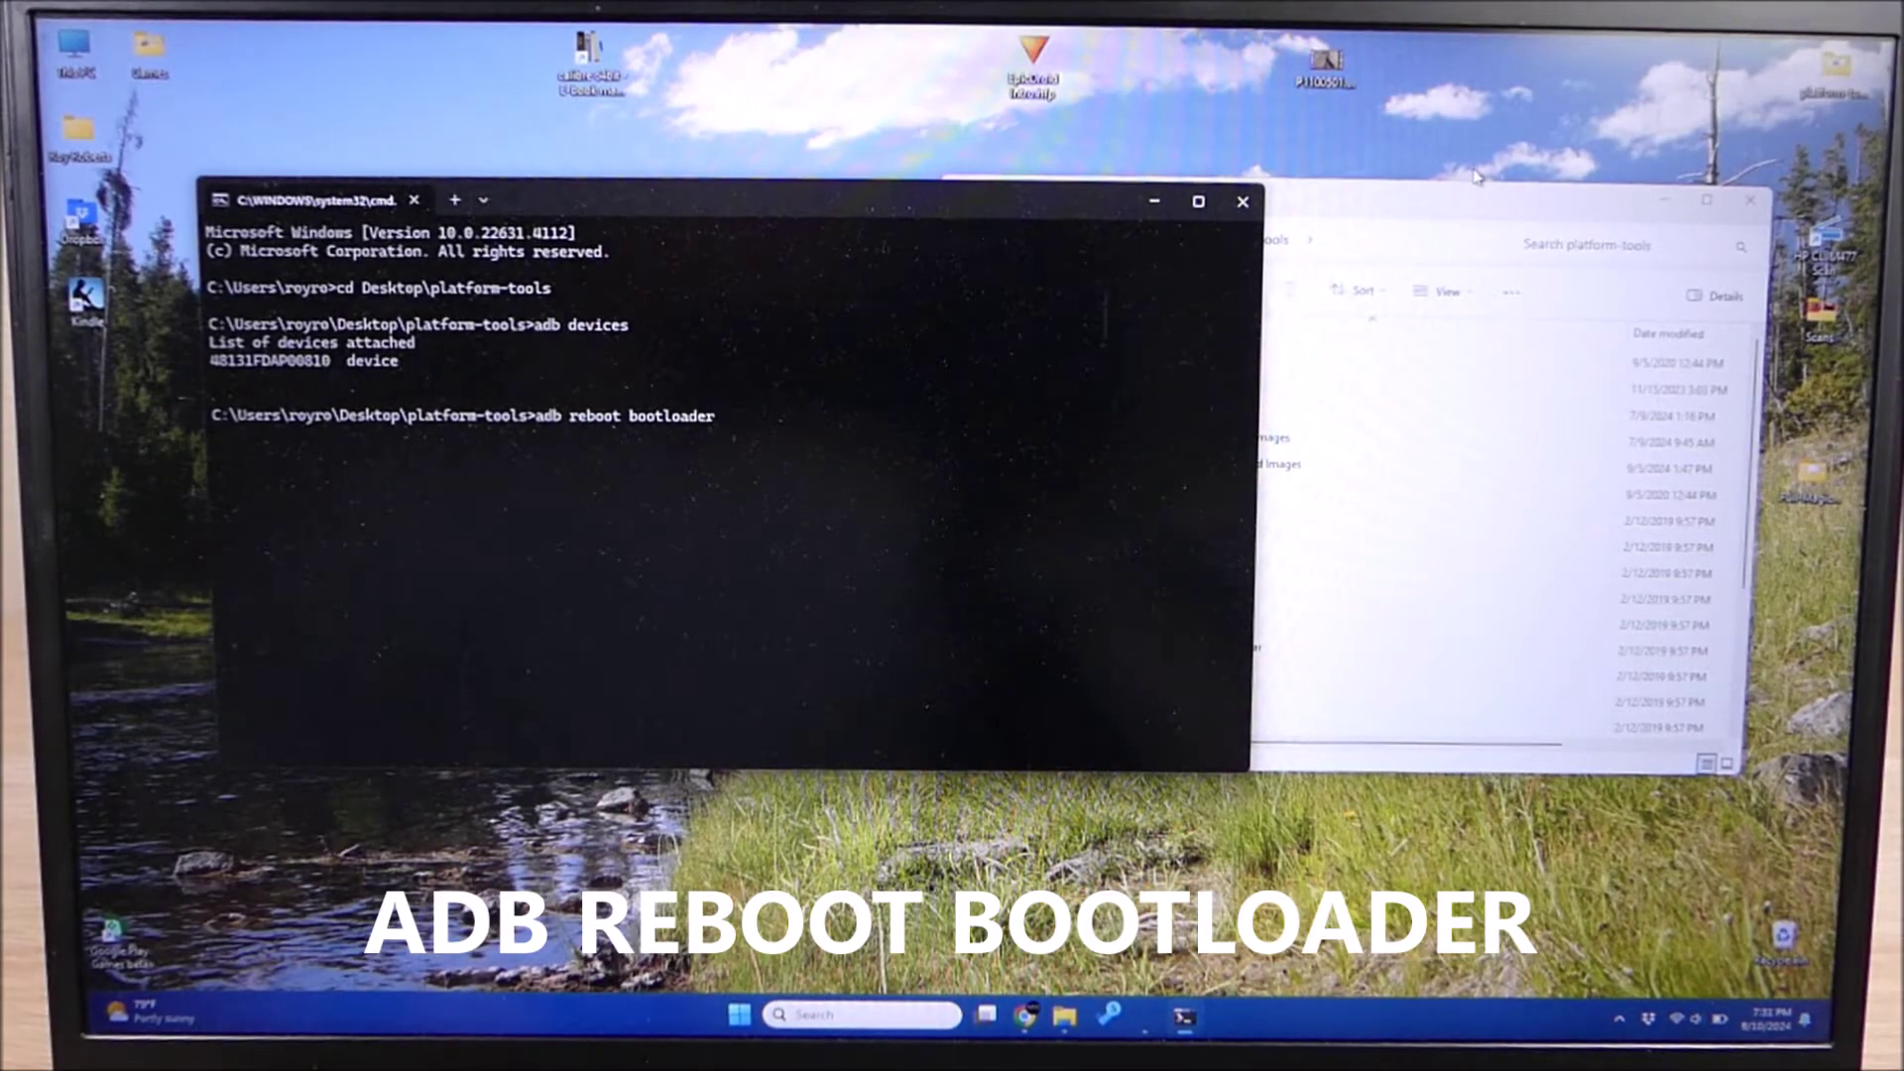
pyautogui.press('Return')
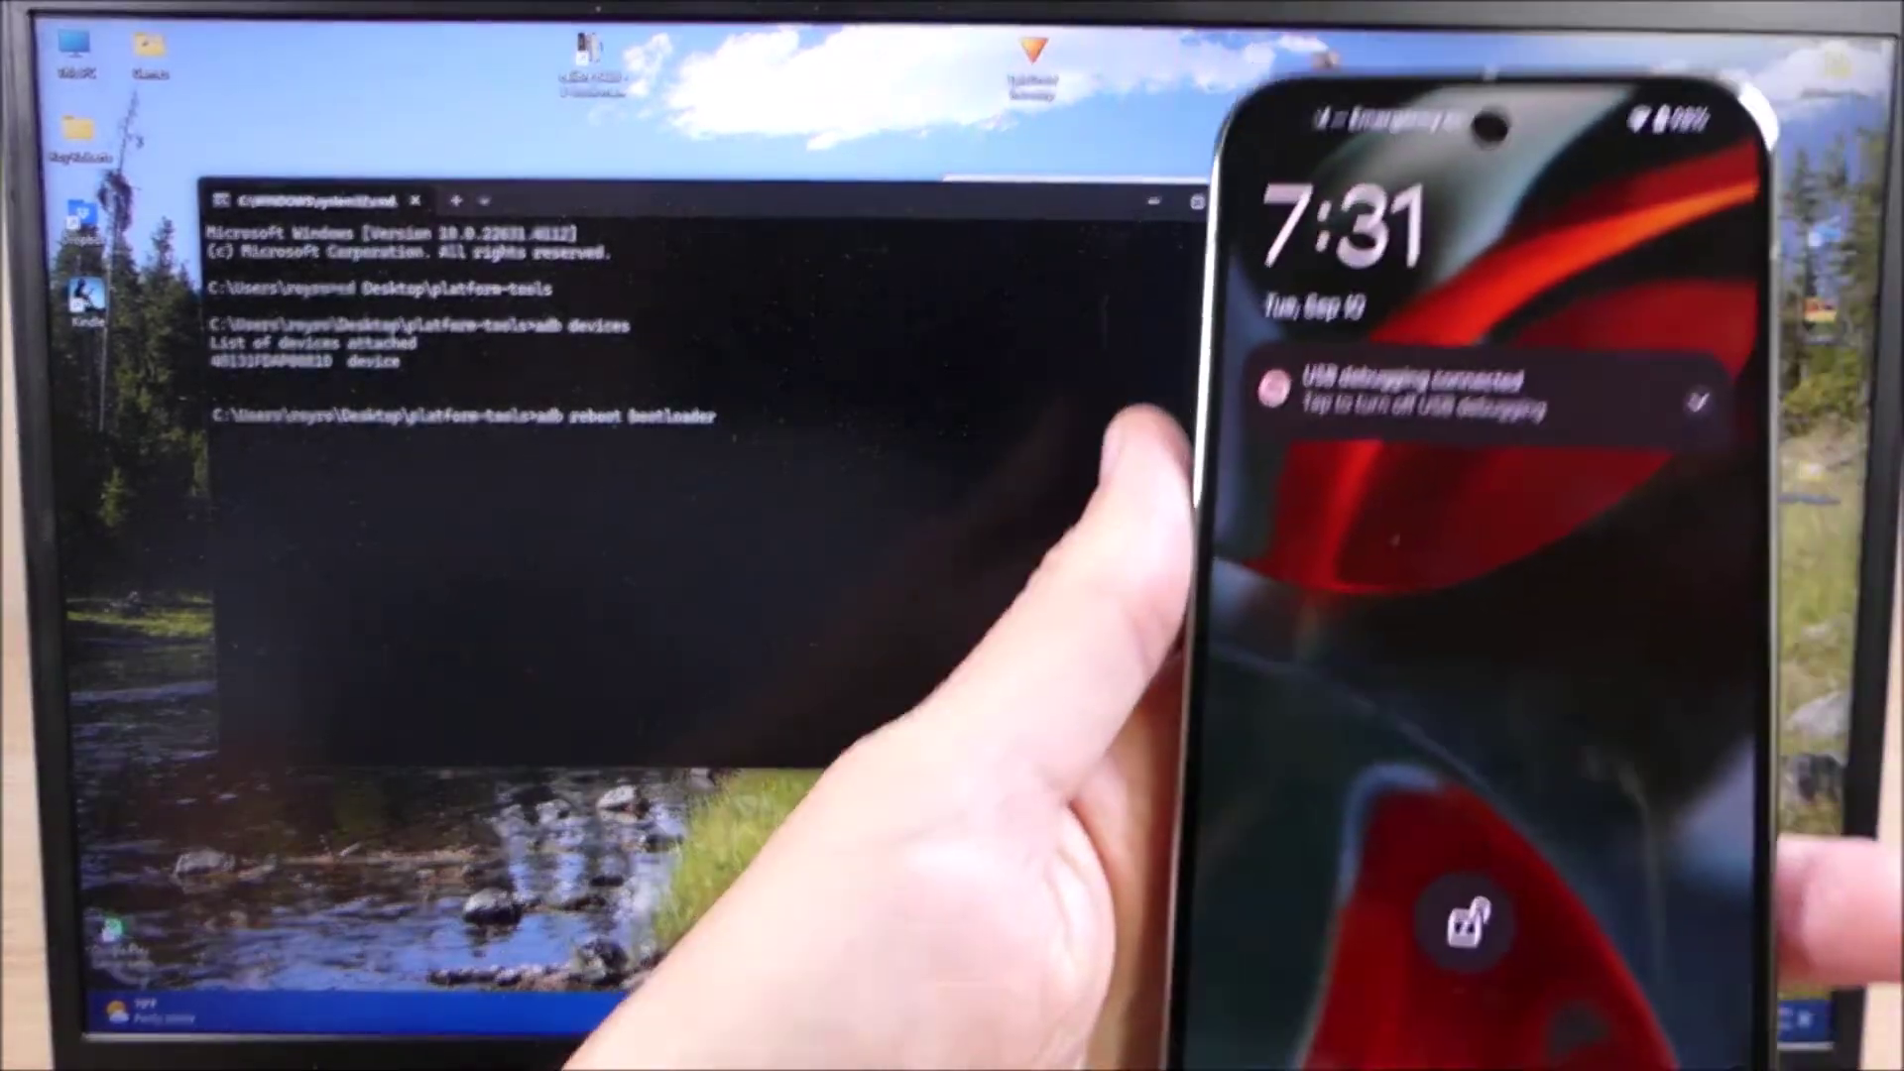